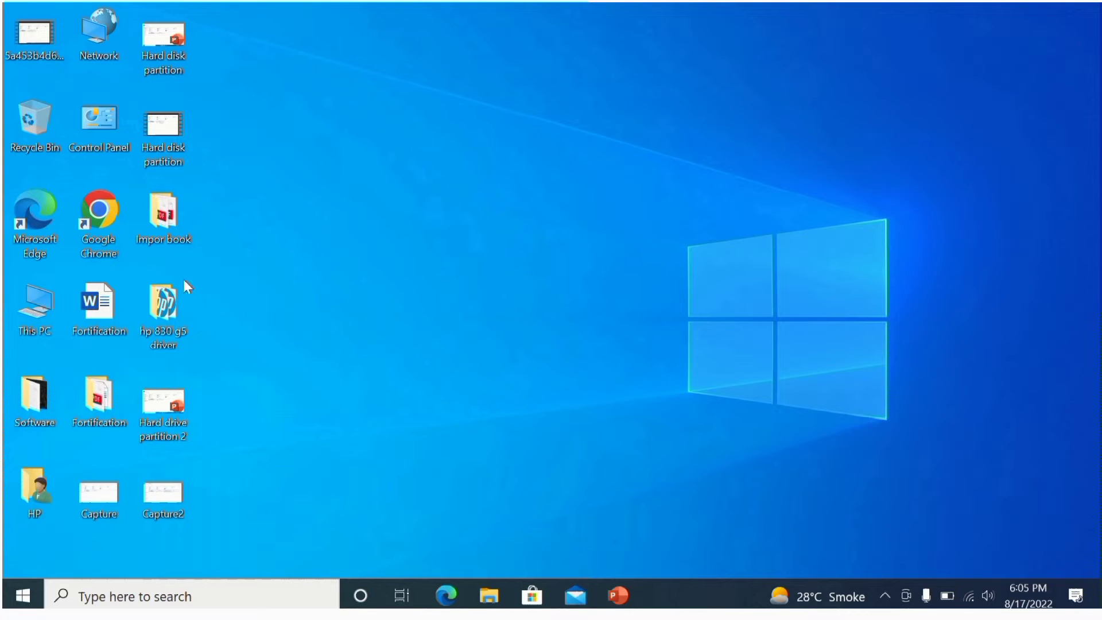
Step: Open Computer Management from This PC, view its disk layout, then close it
right_click(36, 301)
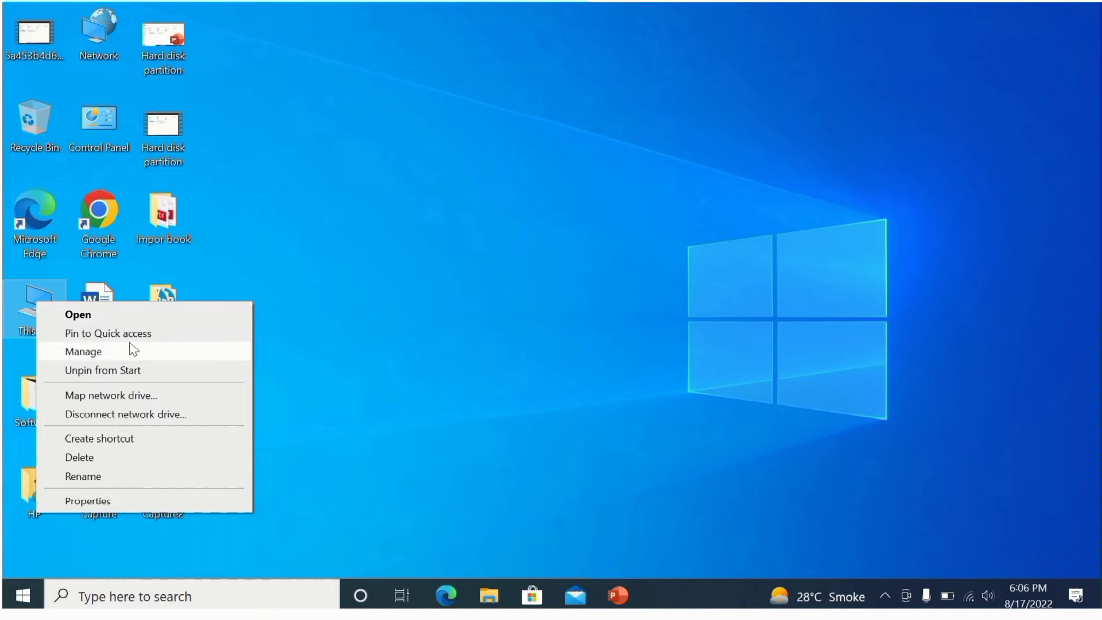
left_click(161, 351)
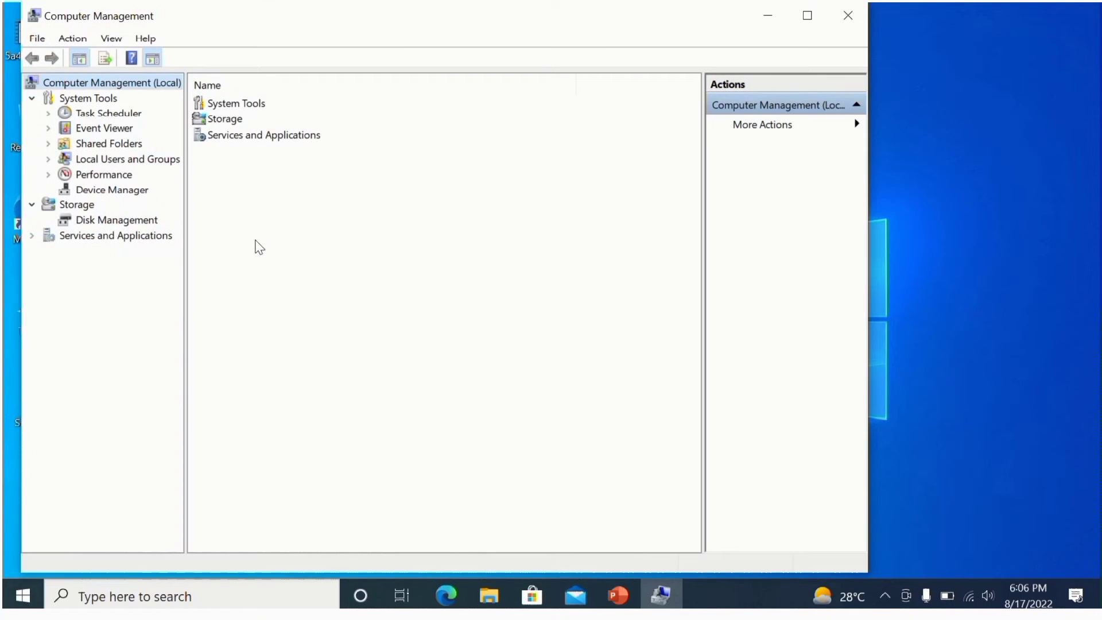
left_click(134, 220)
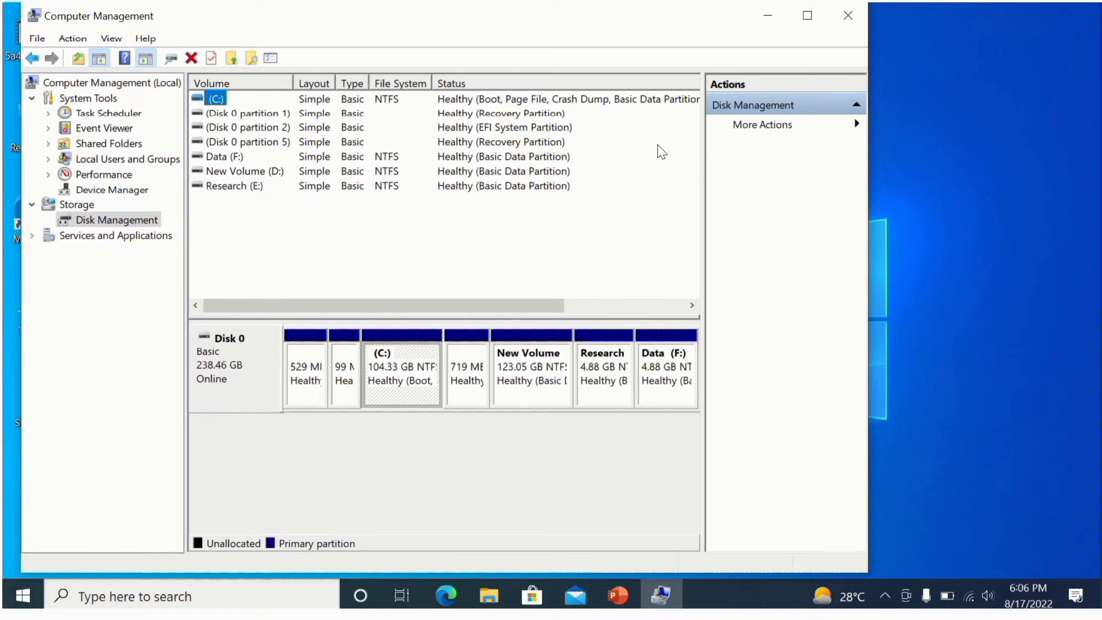
left_click(848, 16)
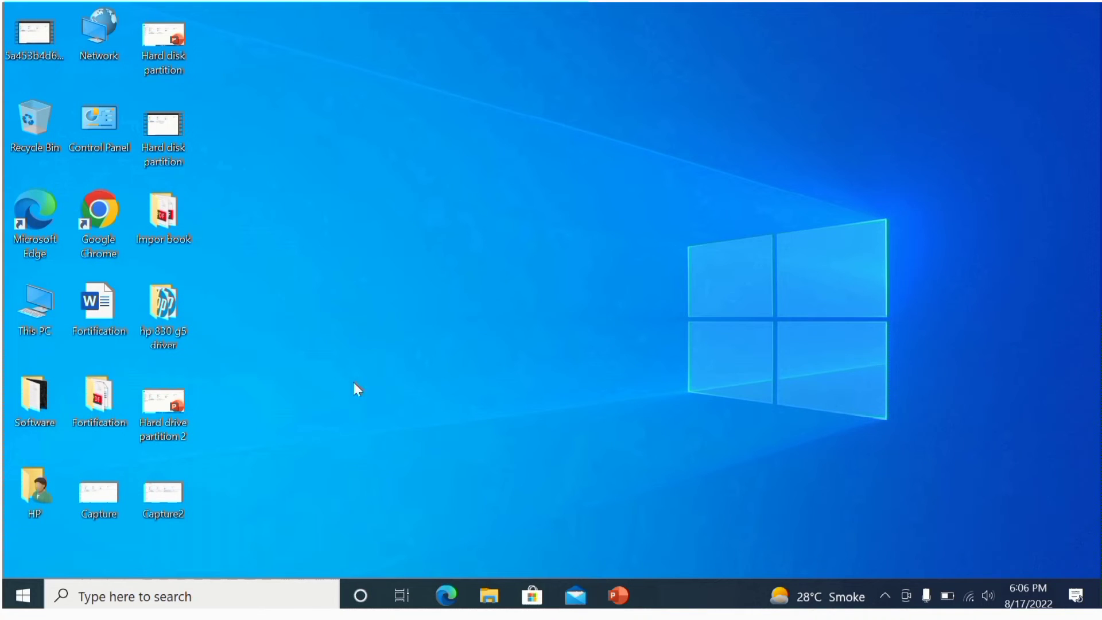
Step: Search for 'disk management' and launch the standalone Disk Management window
left_click(150, 595)
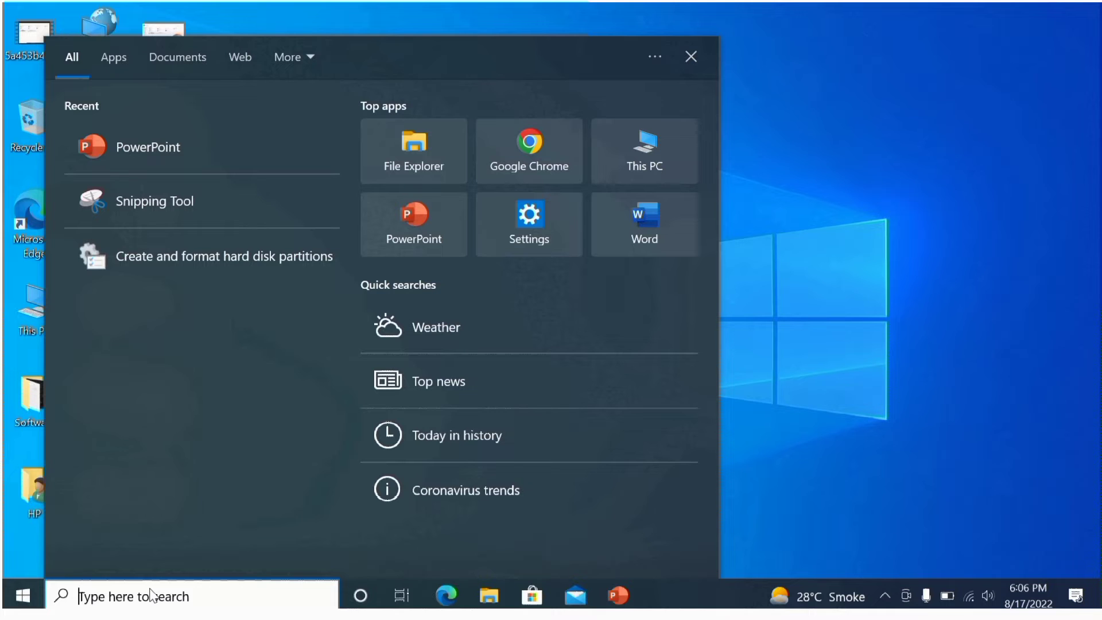
type("disk")
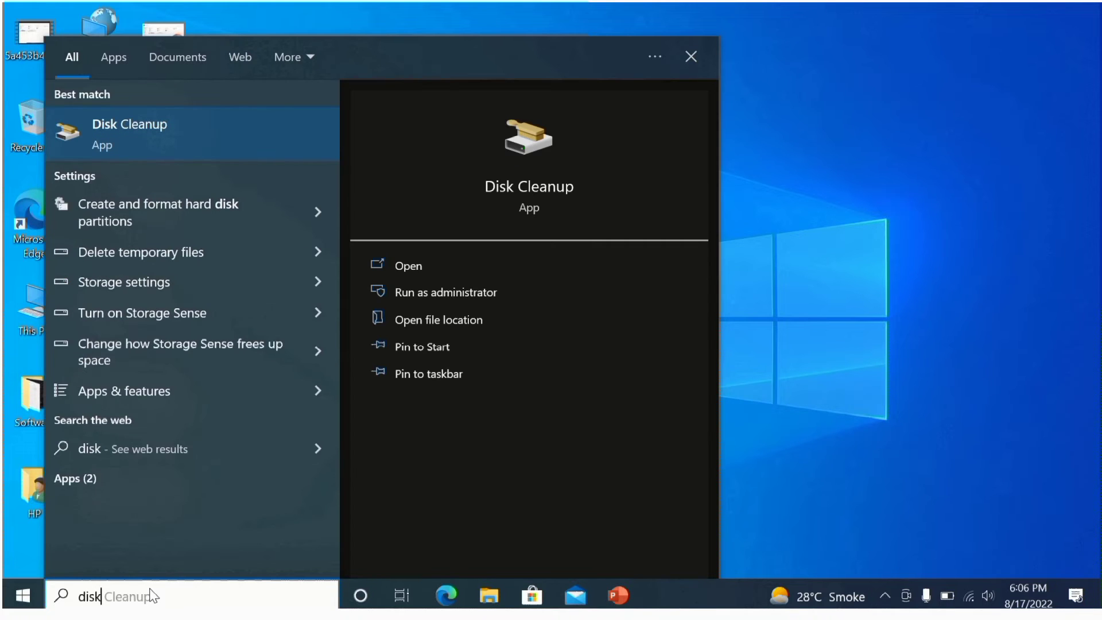
type(" mana")
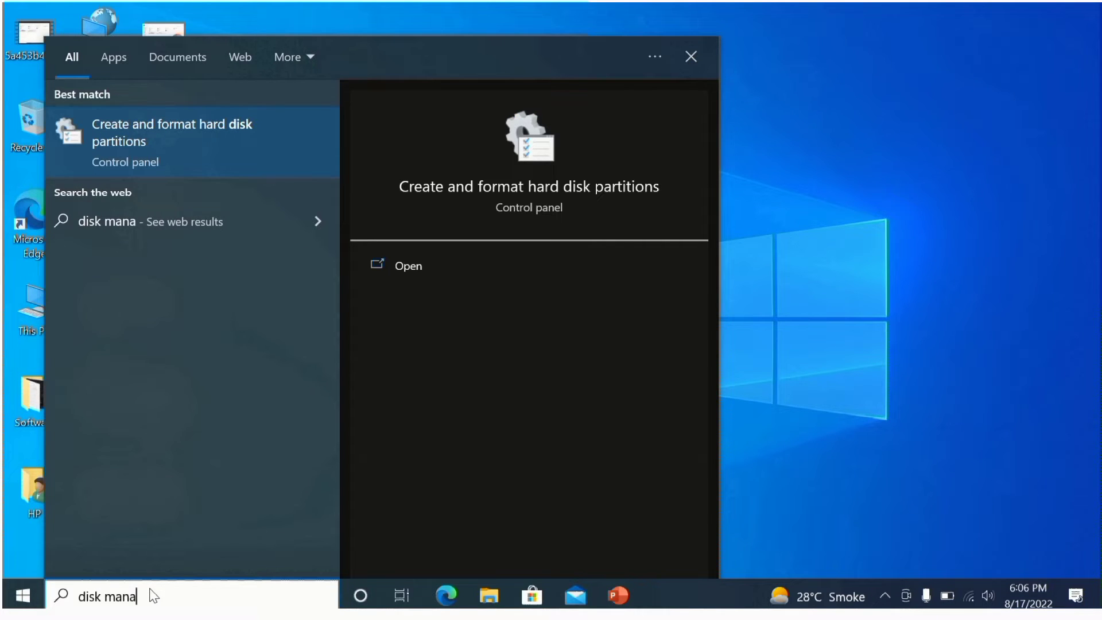
type("gement")
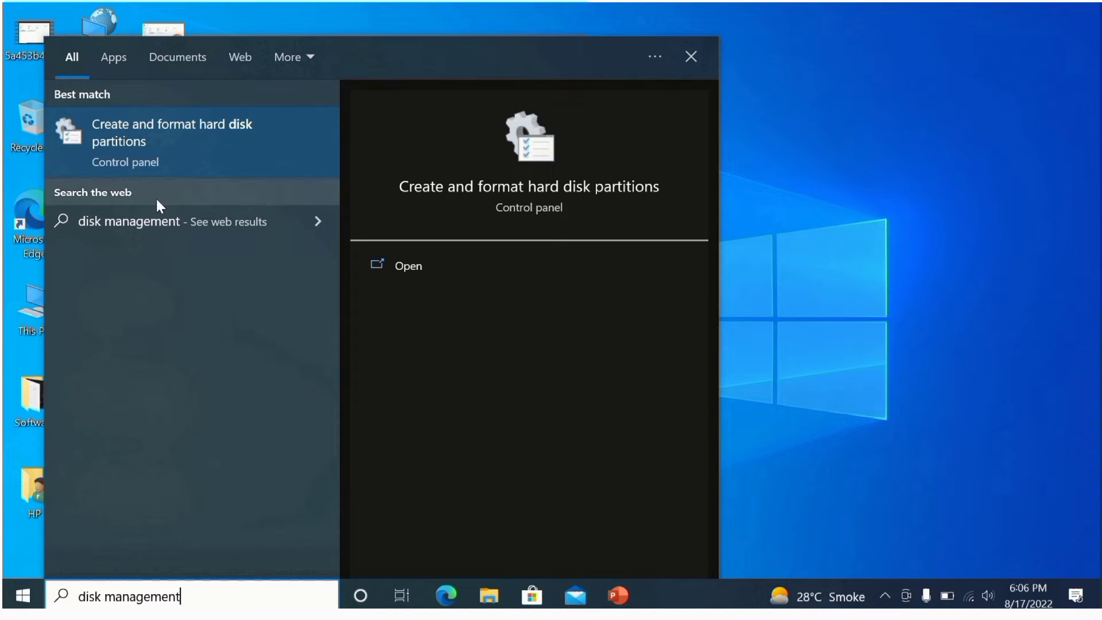
left_click(223, 147)
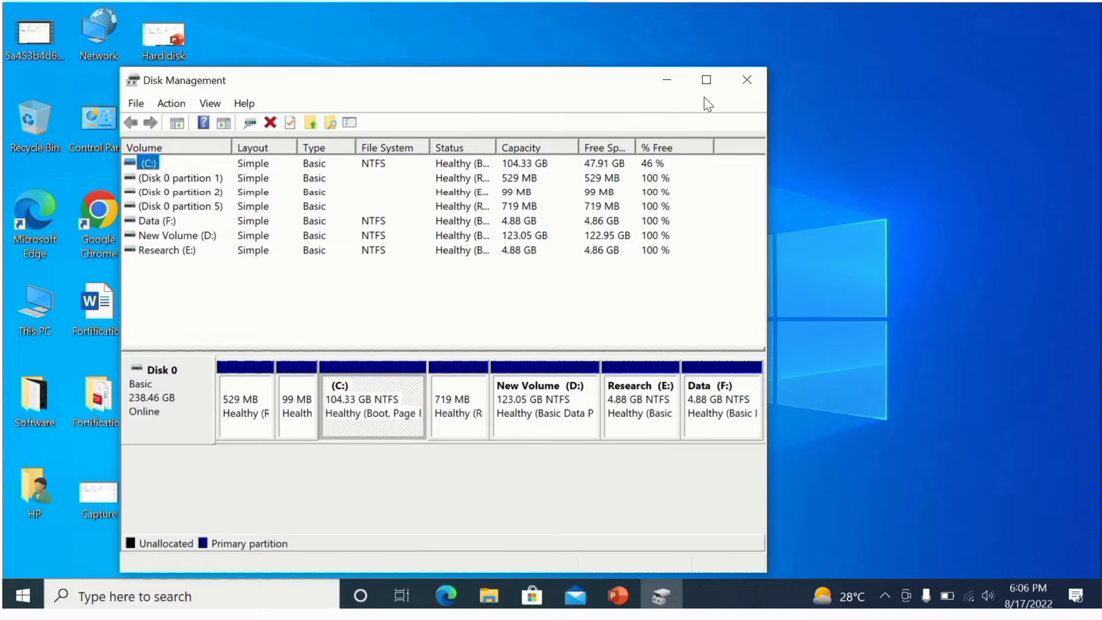
Step: Maximize Disk Management and request deletion of the Research (E:) volume
left_click(705, 80)
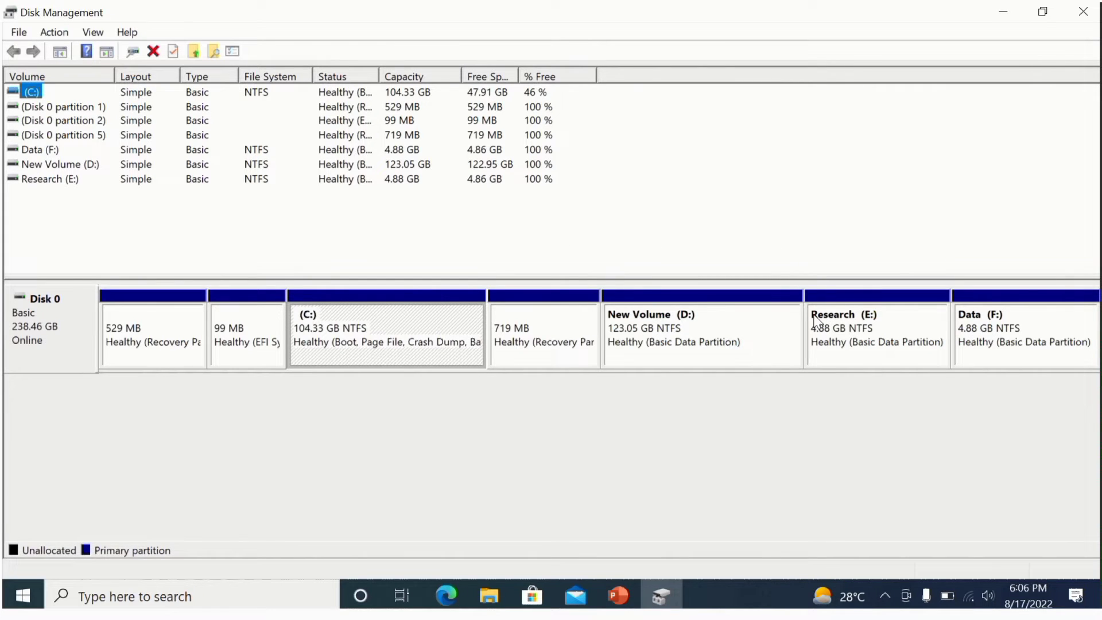
left_click(839, 327)
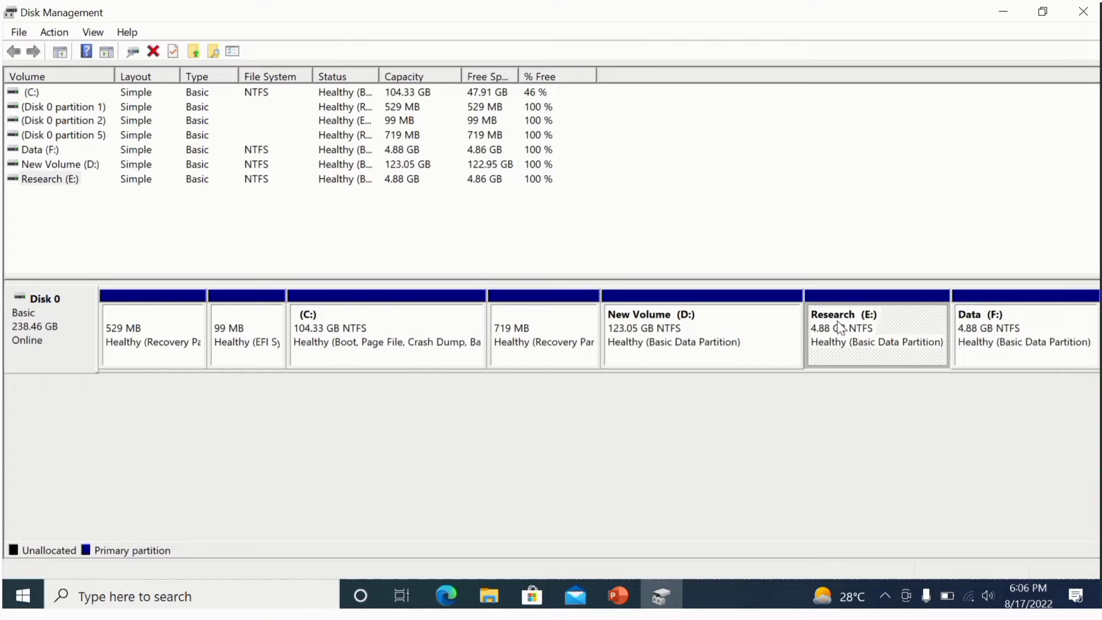
right_click(839, 327)
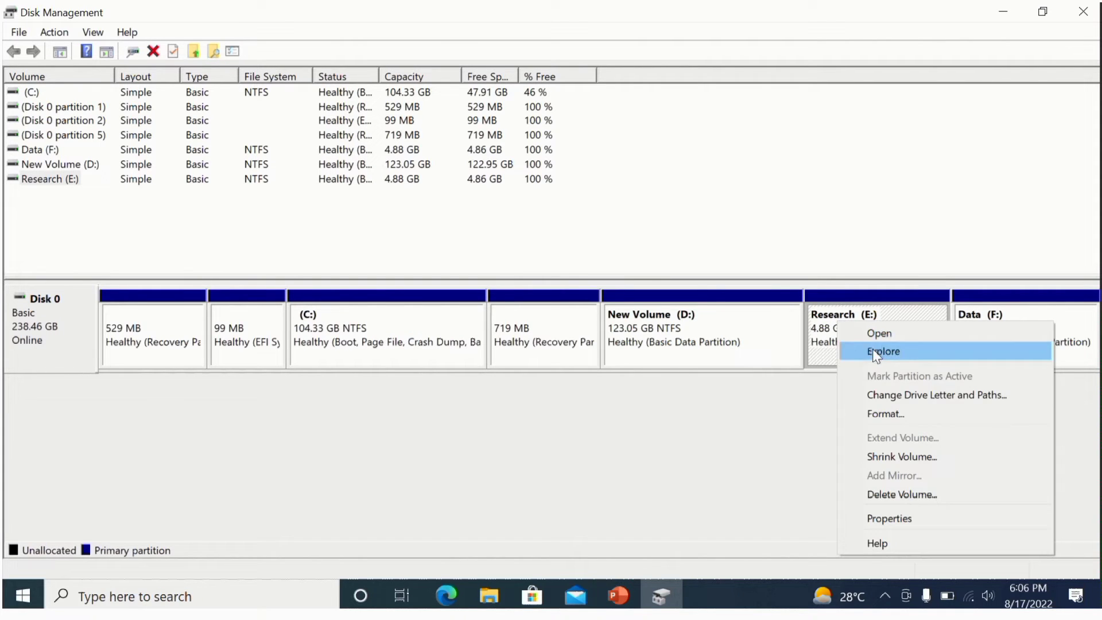
left_click(889, 496)
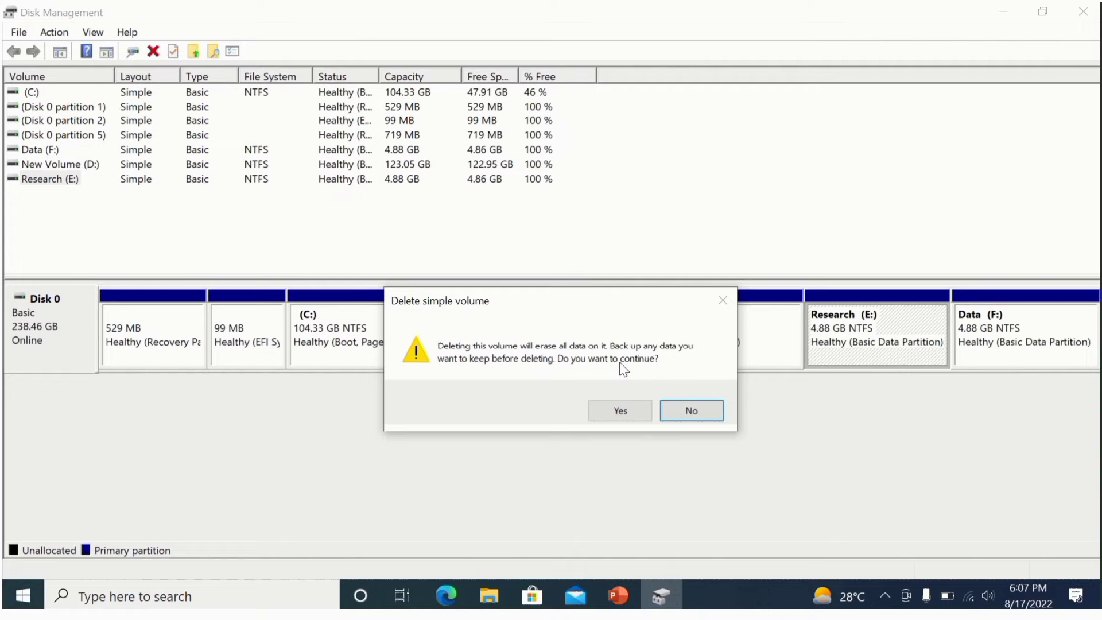
Step: Confirm deleting Research (E:), freeing 4.88 GB of unallocated space
left_click(619, 411)
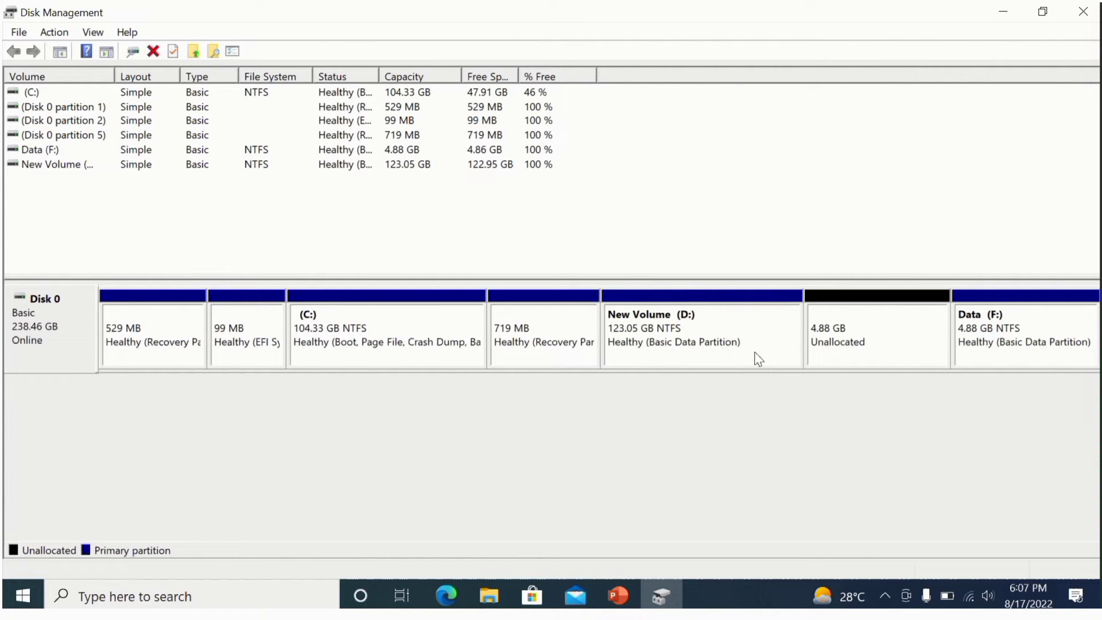
left_click(382, 325)
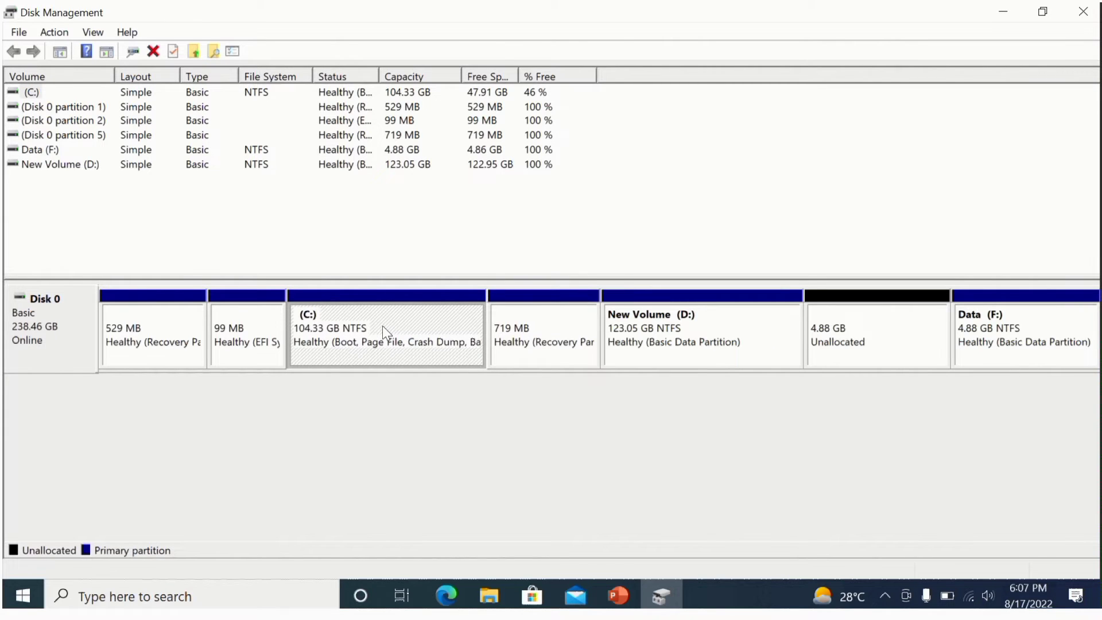
right_click(382, 325)
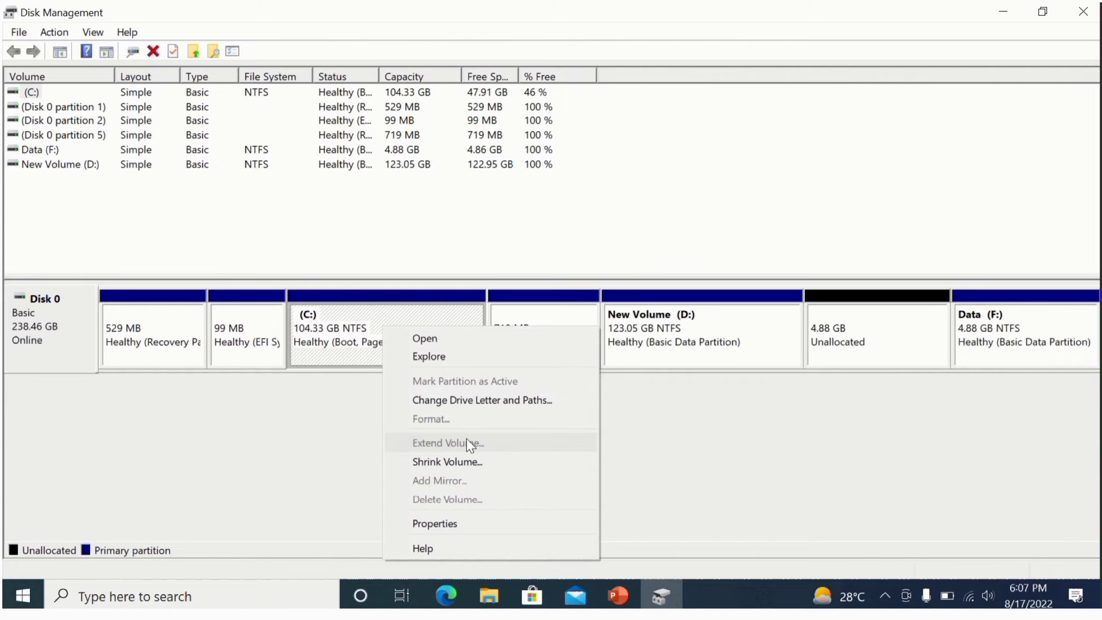
left_click(655, 328)
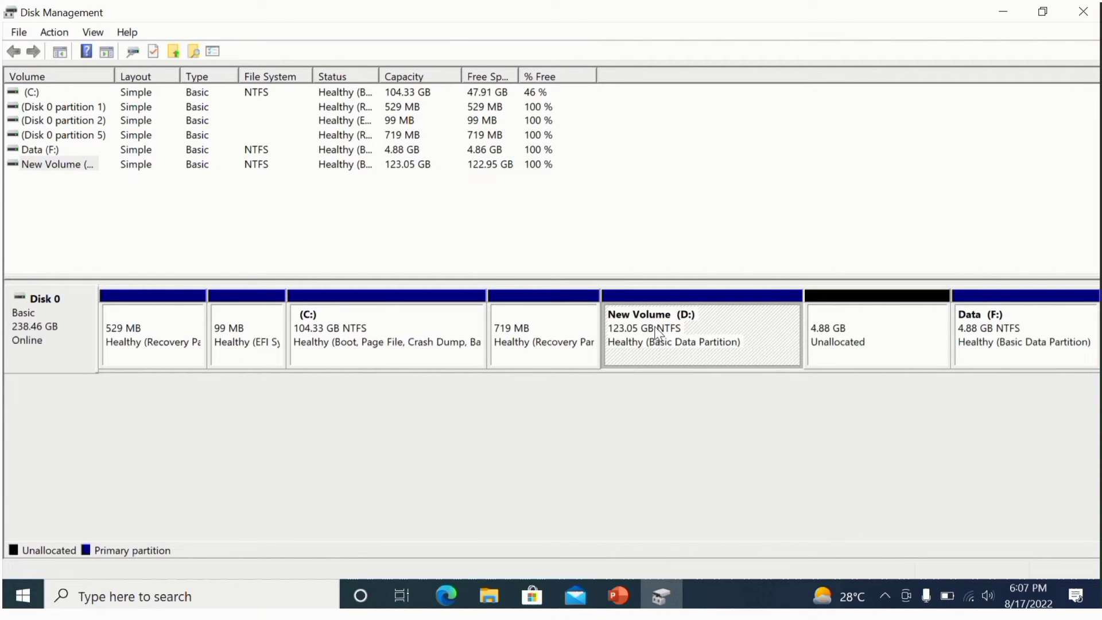
right_click(668, 323)
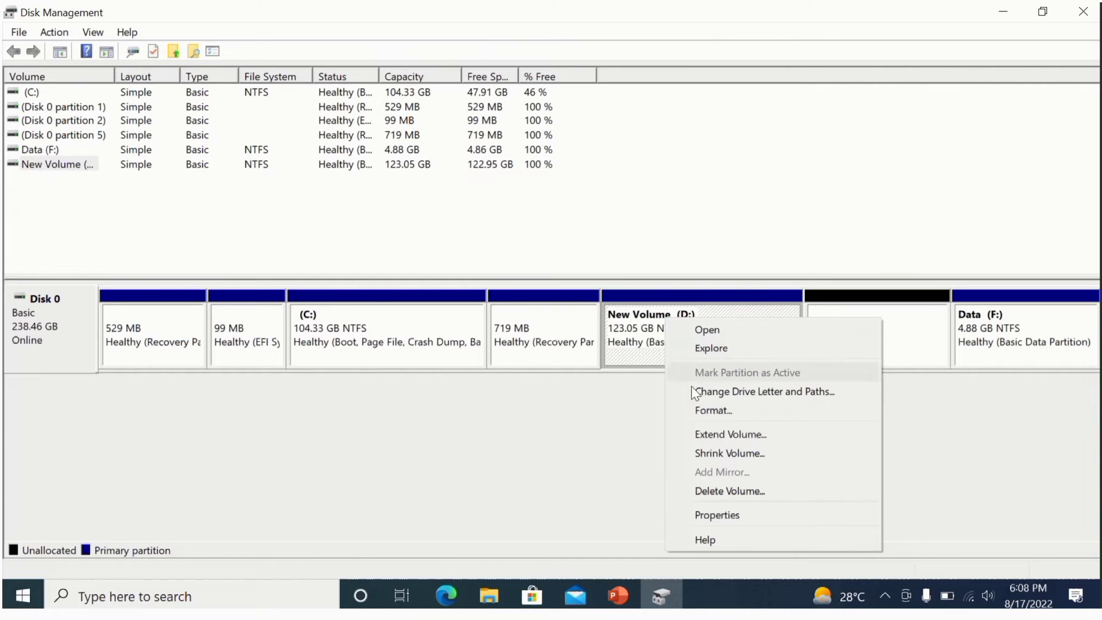
left_click(612, 436)
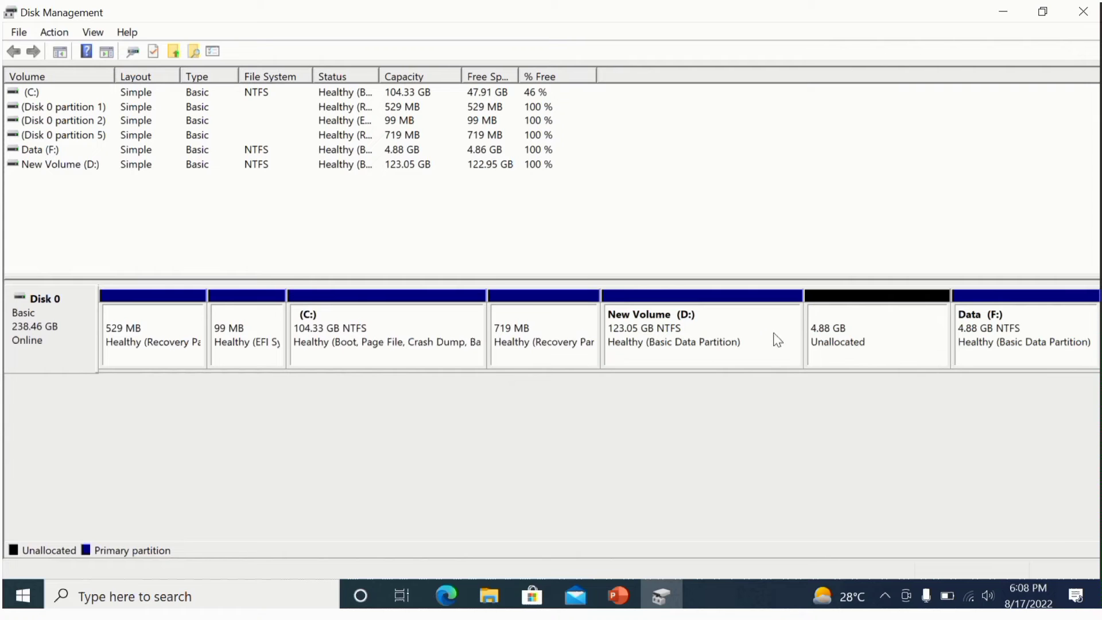
left_click(676, 336)
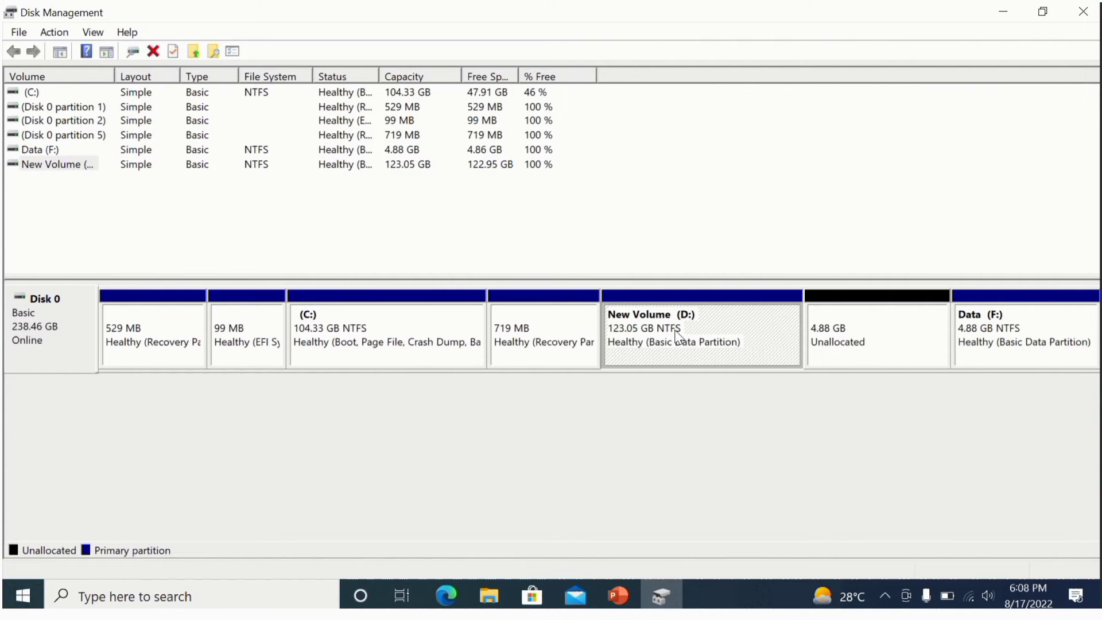
Step: Extend New Volume (D:) by all 4999 MB of free space to 127.93 GB
right_click(677, 336)
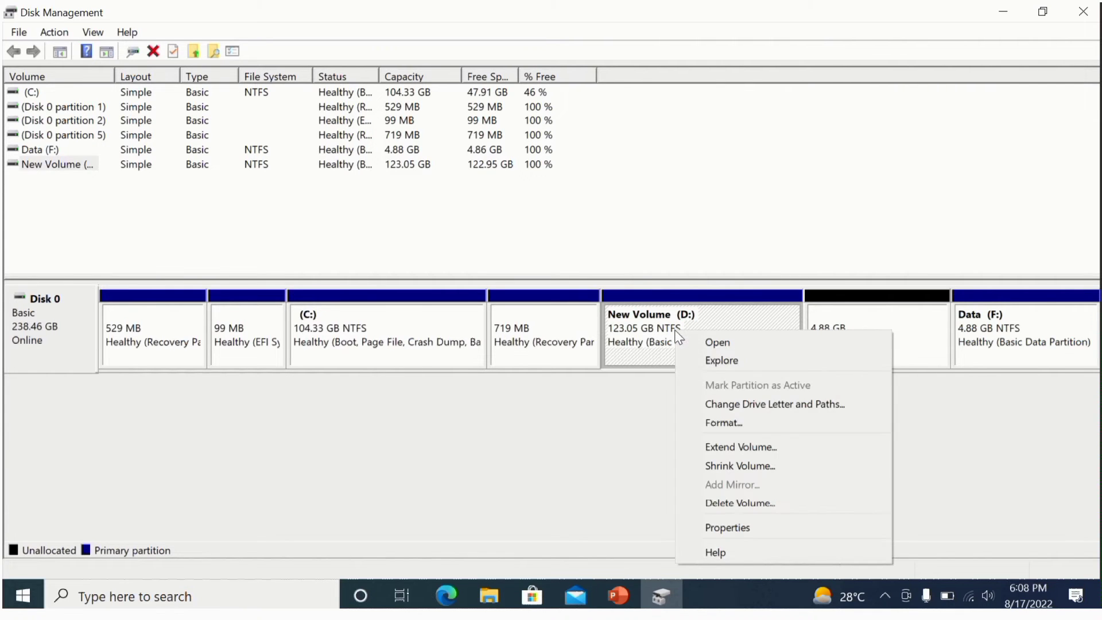
left_click(729, 445)
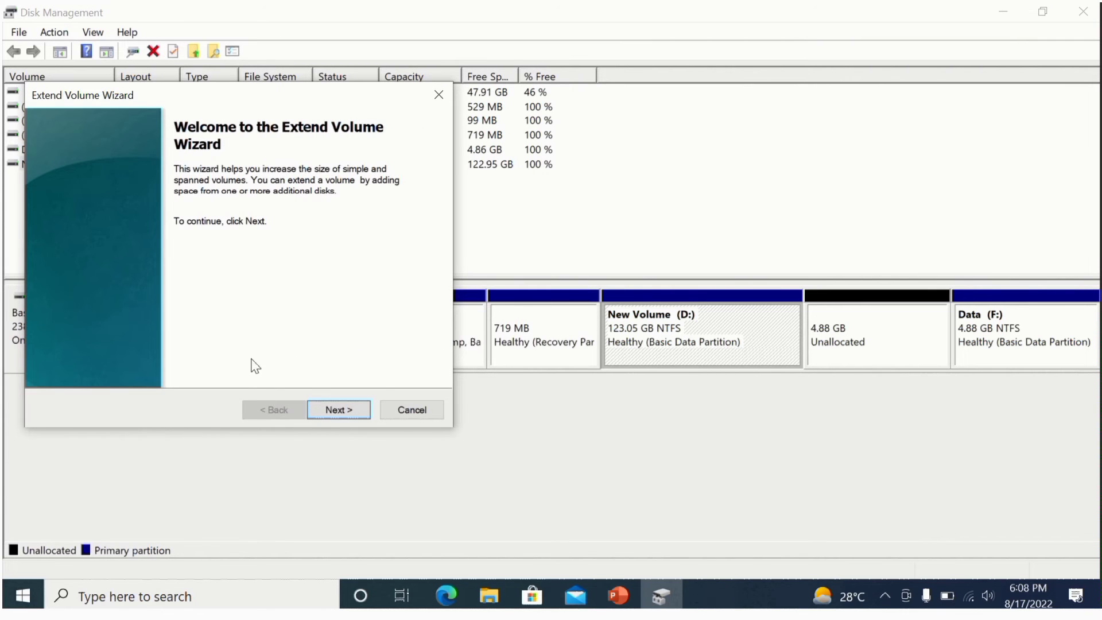
left_click(339, 409)
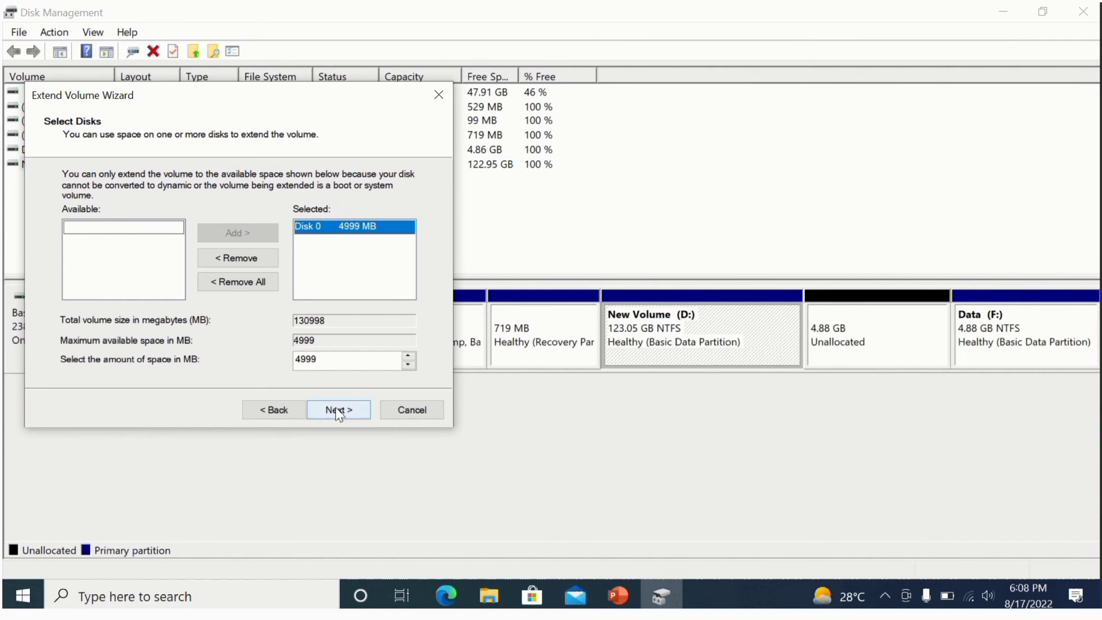
left_click(337, 409)
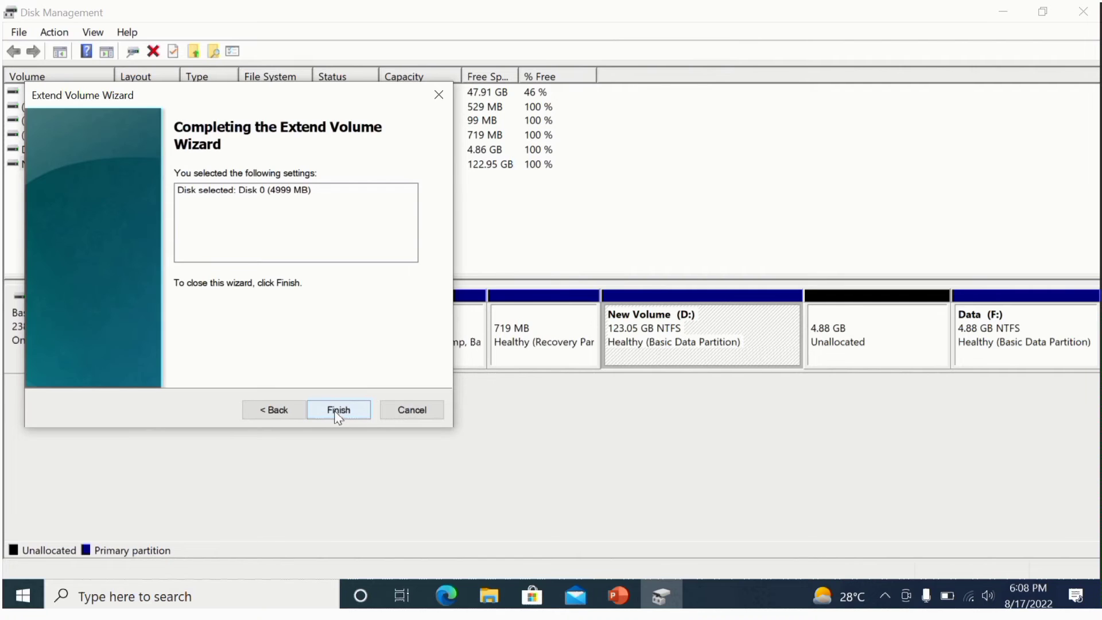
left_click(340, 410)
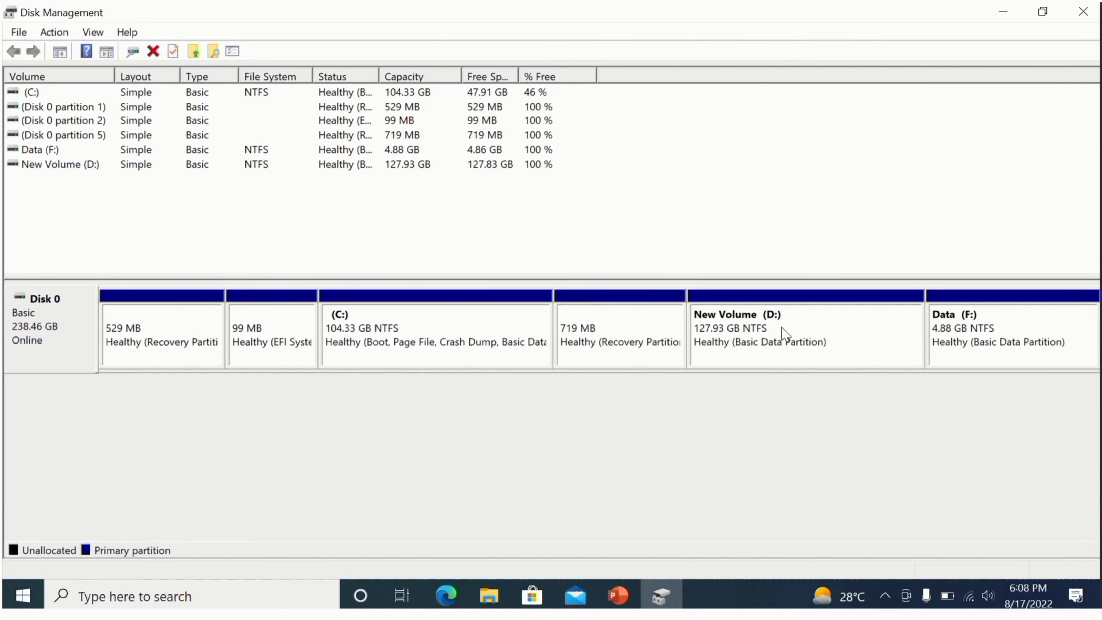
Step: Delete the Data (F:) volume, leaving 4.88 GB unallocated after New Volume (D:)
left_click(975, 330)
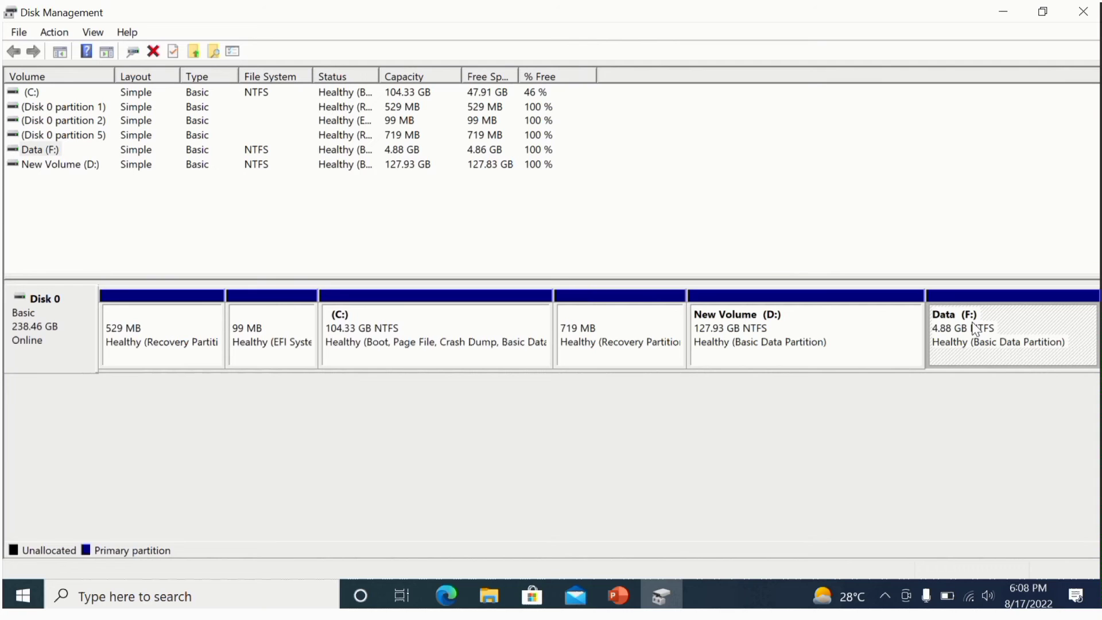
right_click(974, 327)
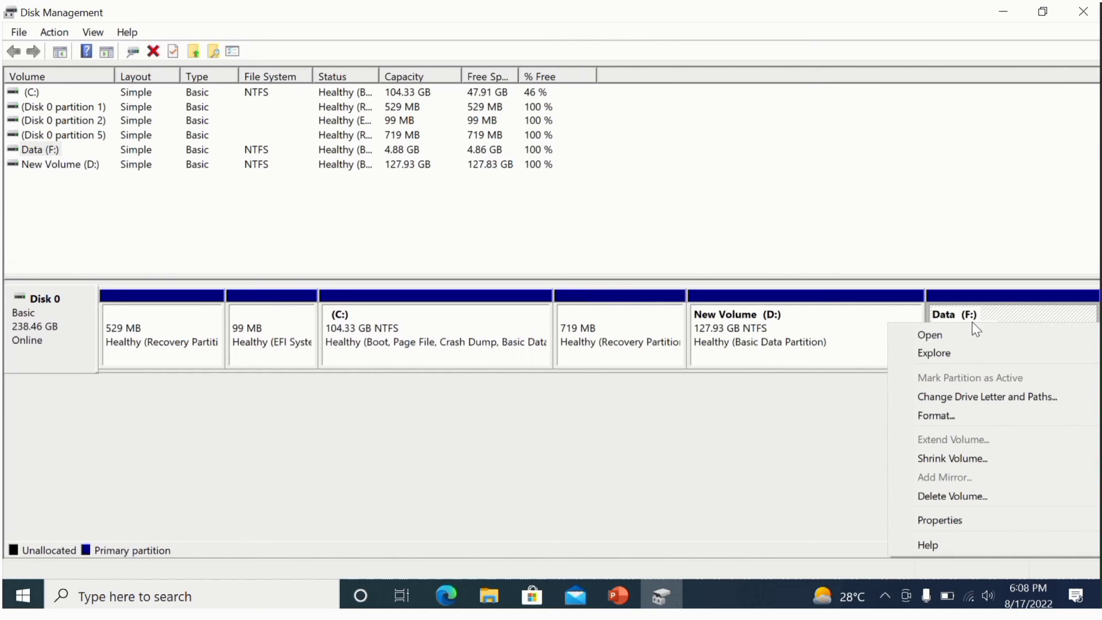
left_click(973, 497)
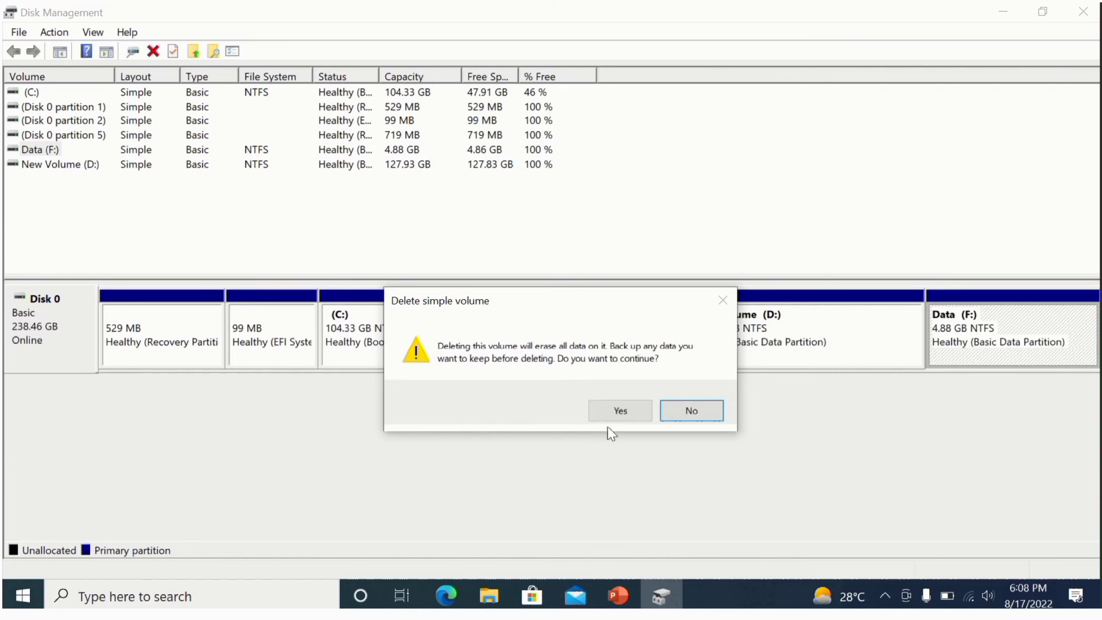
left_click(618, 414)
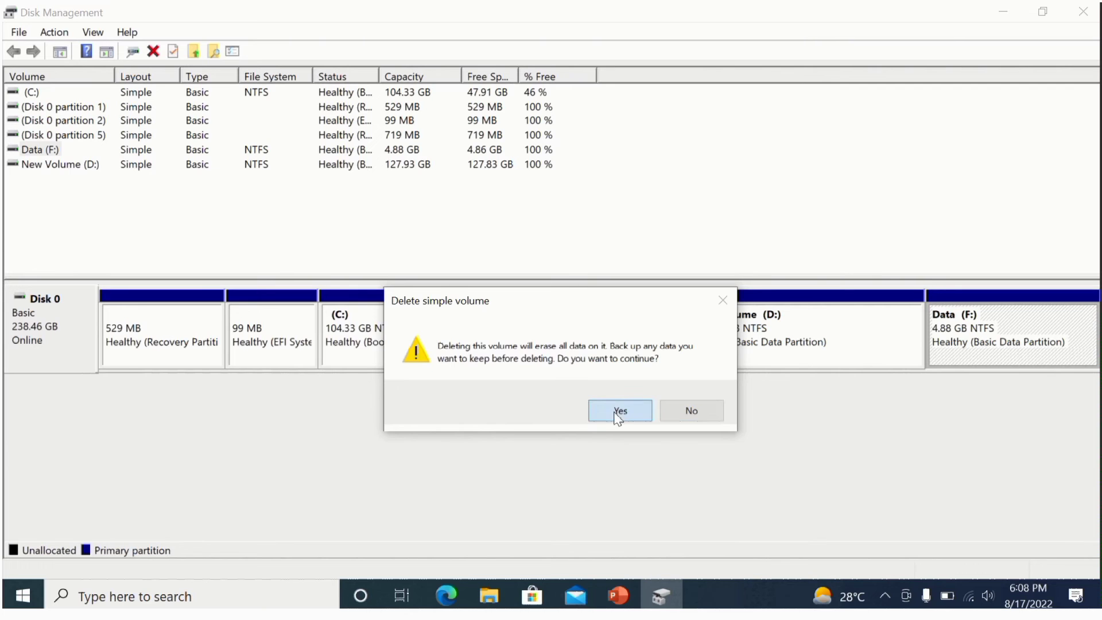
left_click(750, 331)
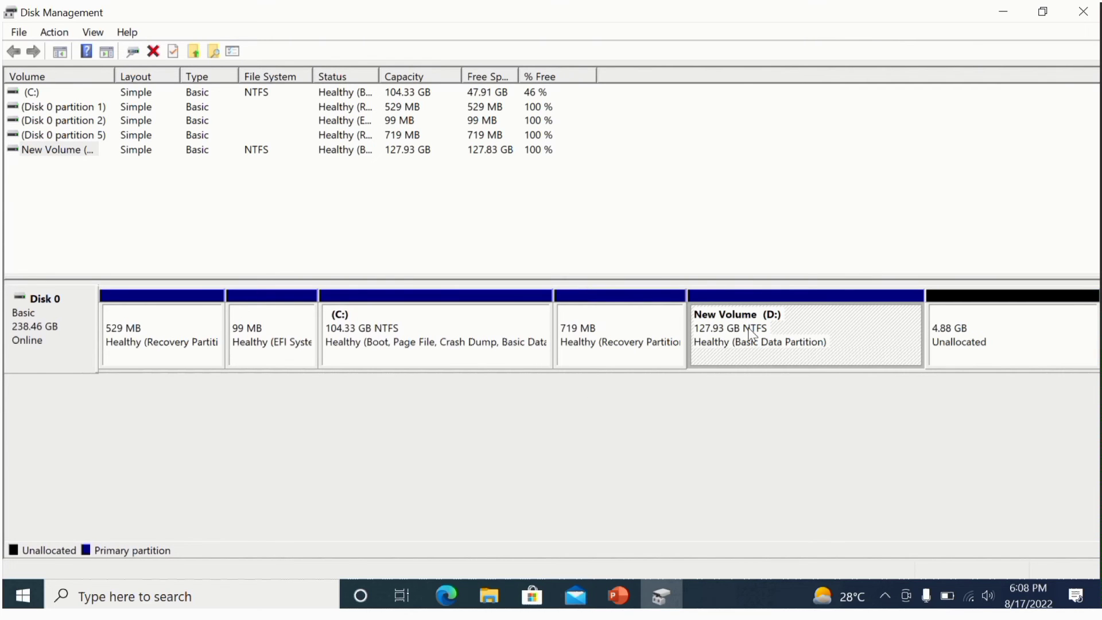
Step: Extend New Volume (D:) with the remaining 5001 MB, bringing it to 132.81 GB
right_click(749, 333)
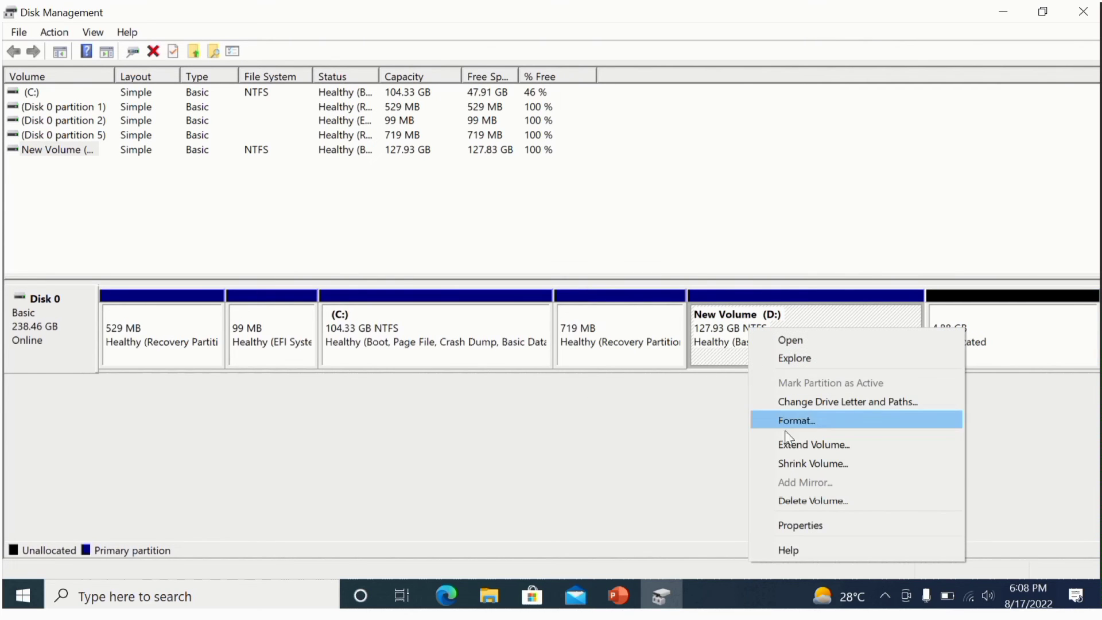
left_click(798, 444)
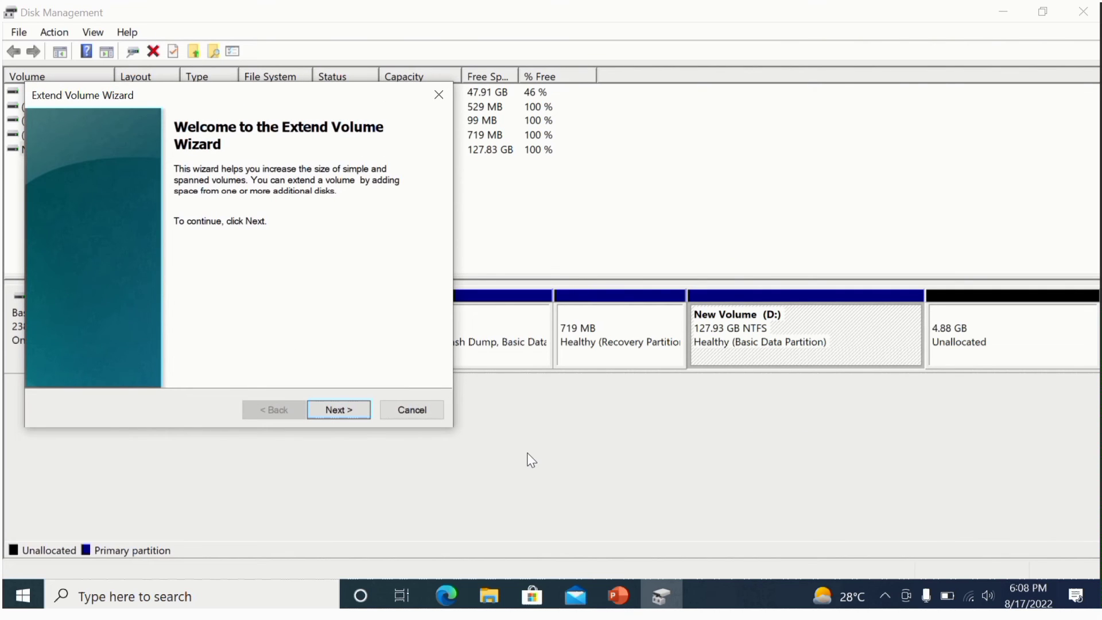
left_click(338, 409)
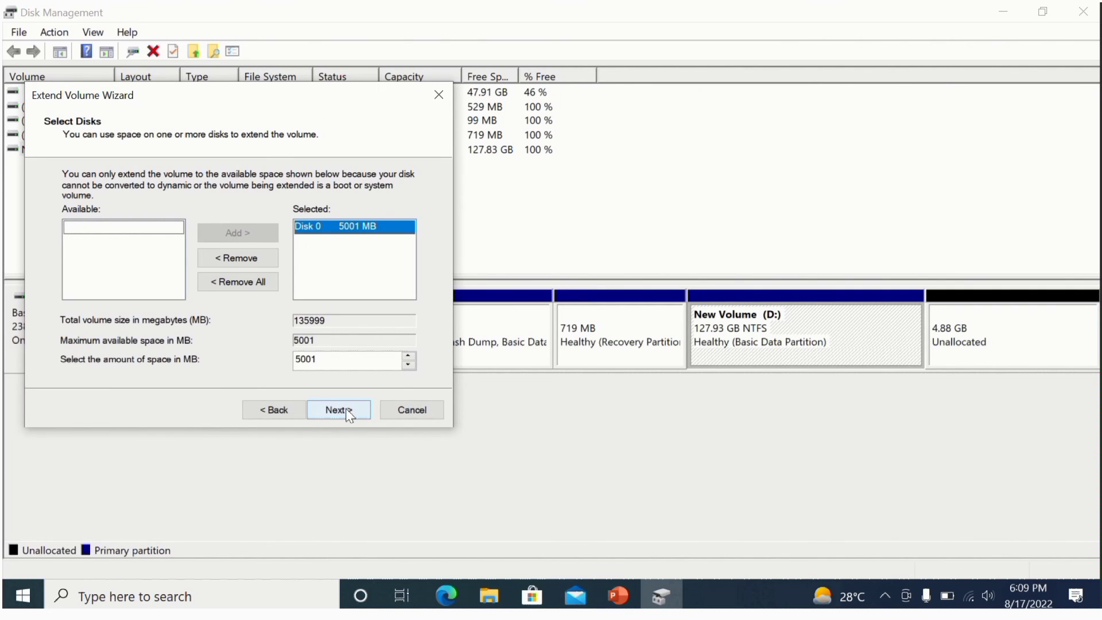
left_click(338, 409)
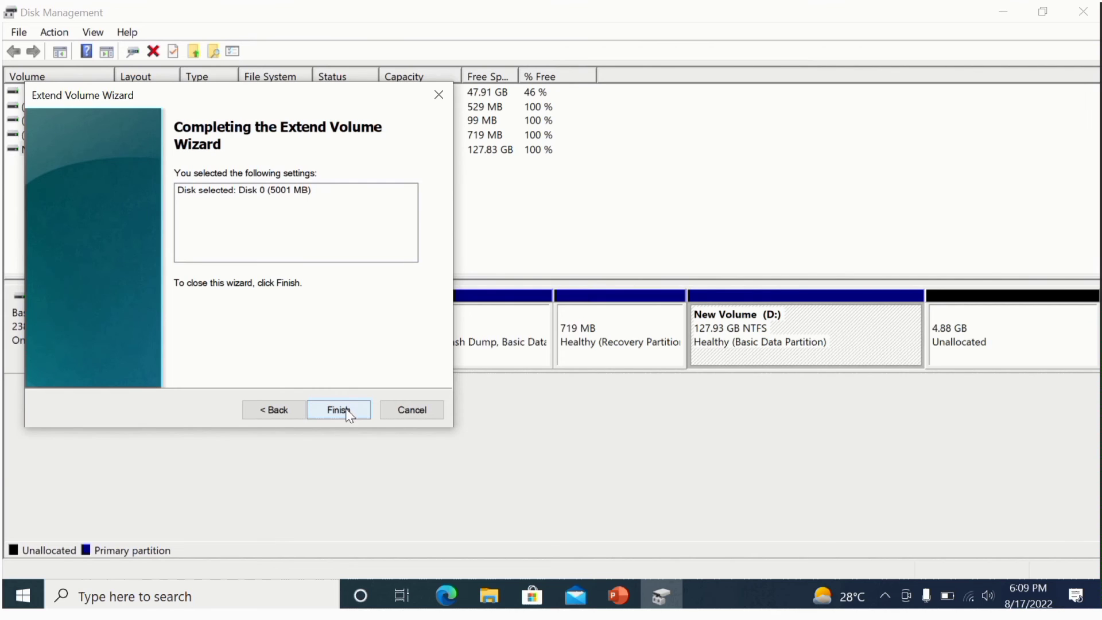
left_click(339, 409)
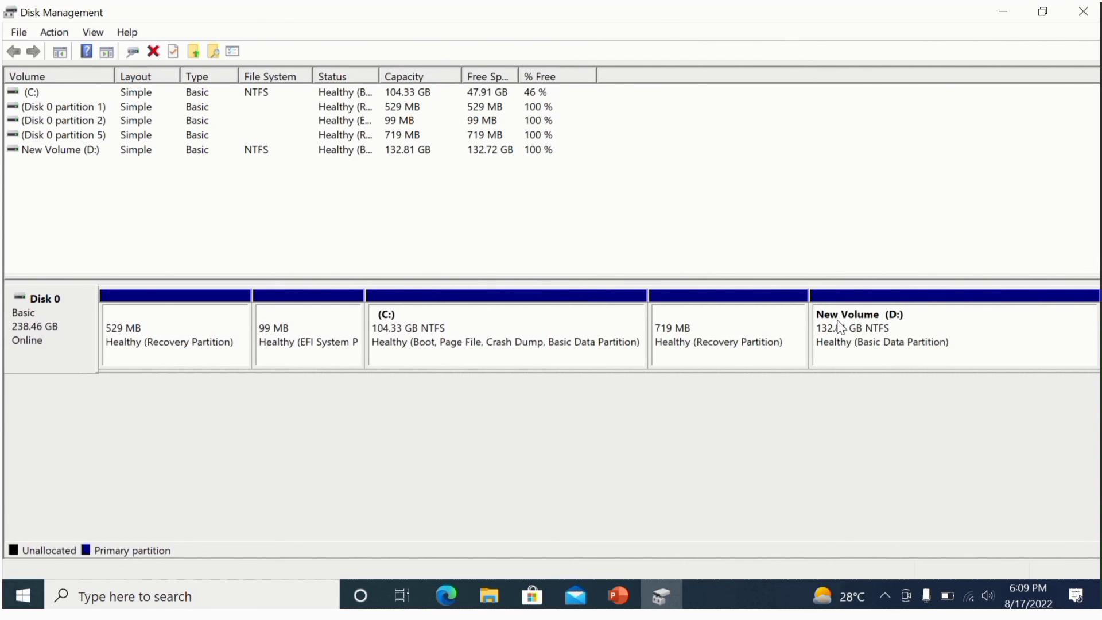
left_click(559, 338)
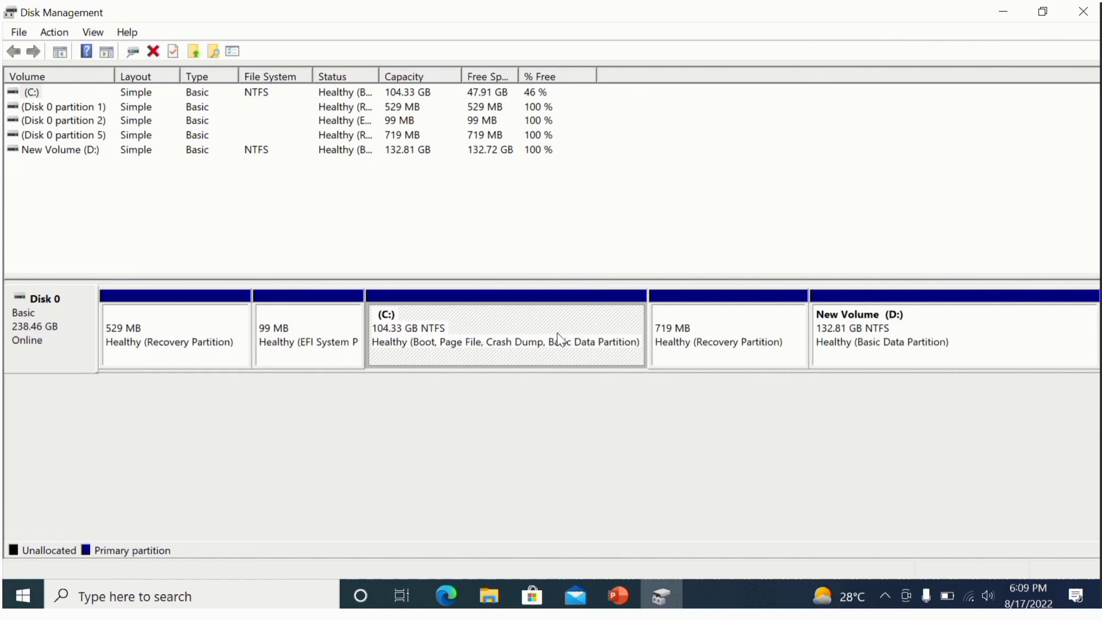
left_click(866, 349)
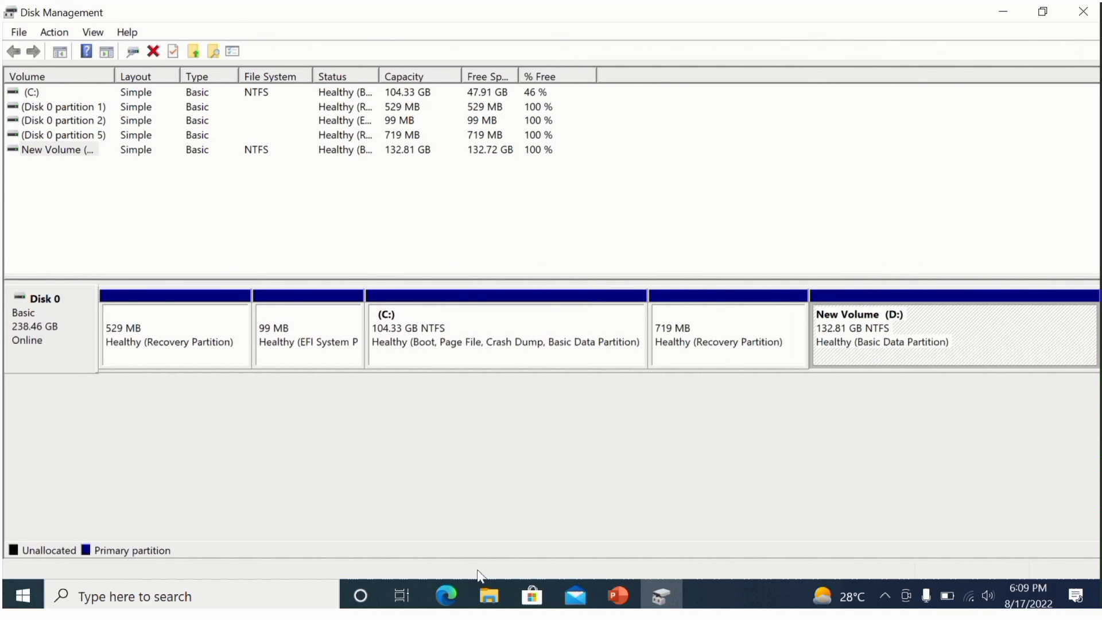
Step: Check This PC in File Explorer, where only Local Disk (C:) and New Volume (D:) remain
left_click(491, 596)
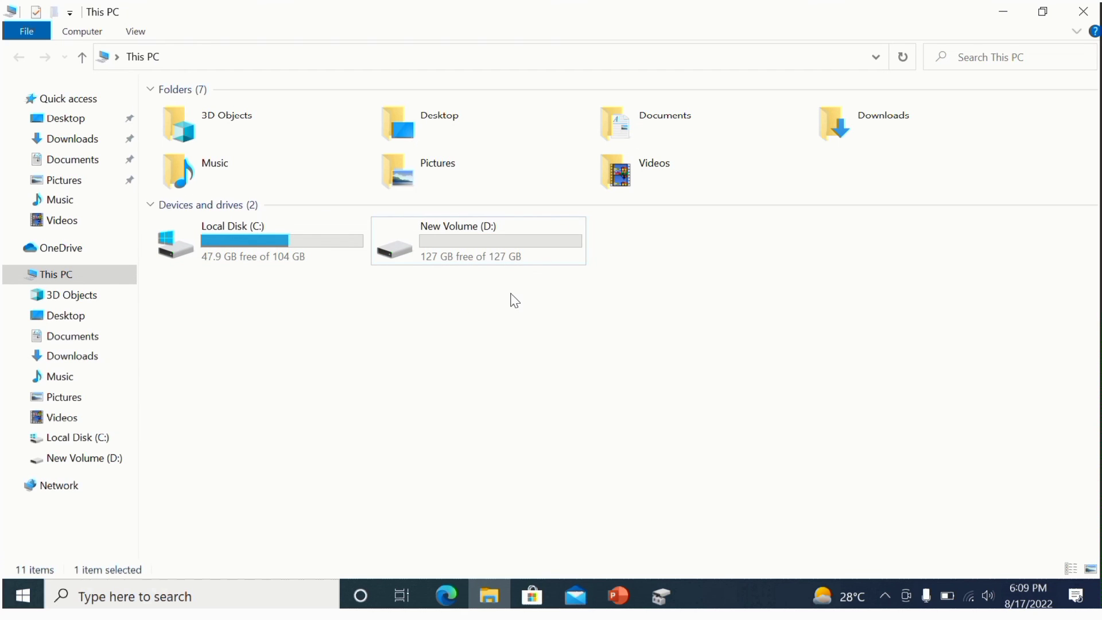
mouse_move(423, 270)
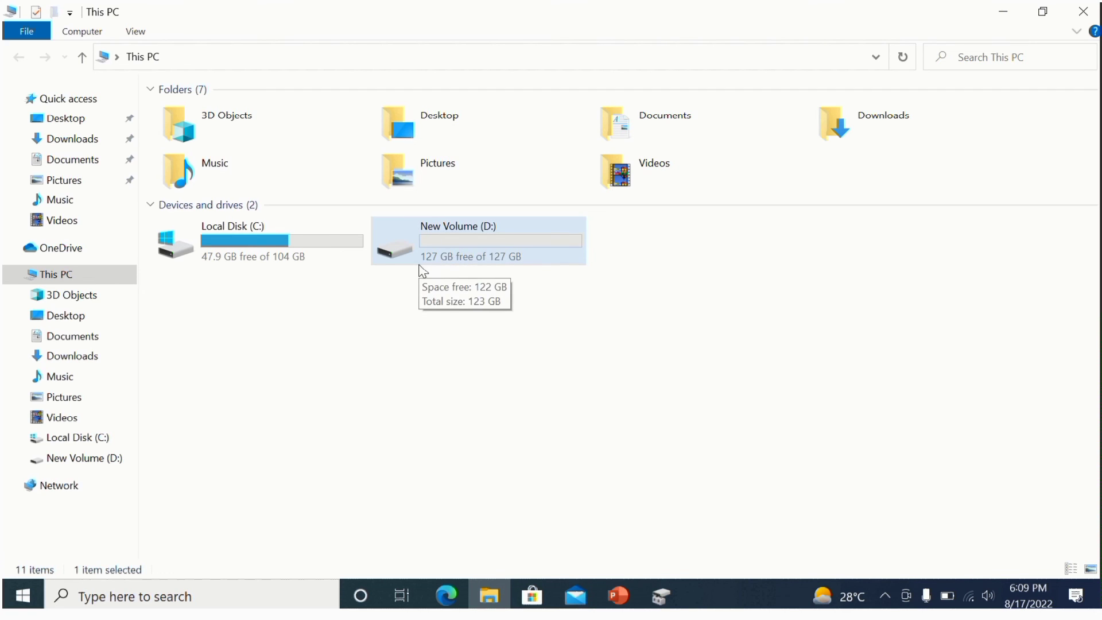